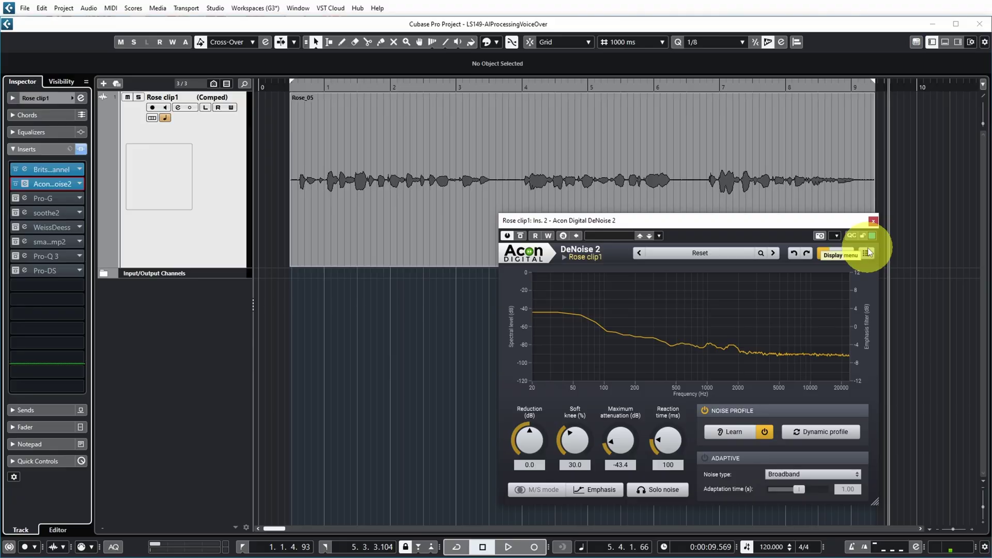
- Close the DeNoise 2 editor, enable the Pro-G insert on the Rose clip1 track, and play the clip through the gate
left_click(872, 223)
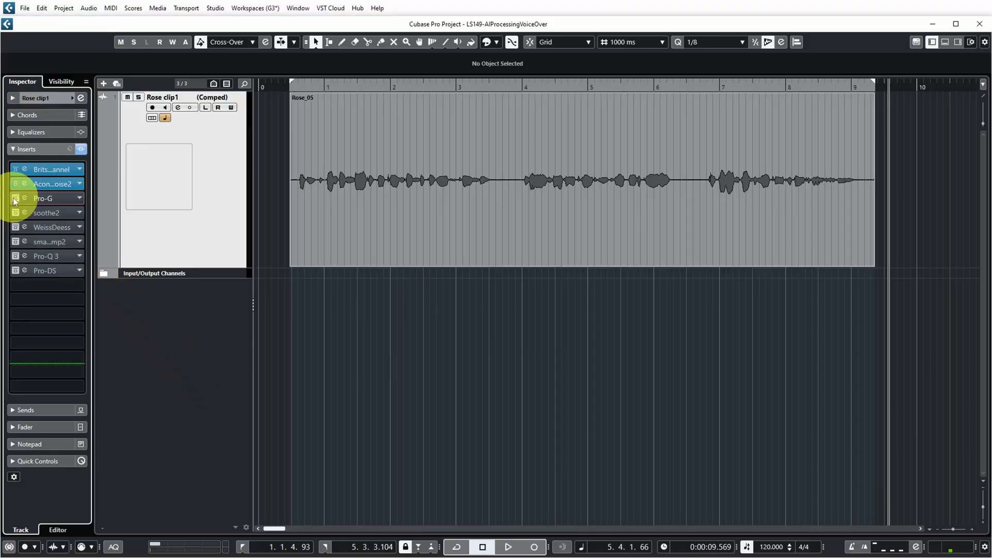
left_click(32, 198, "shift")
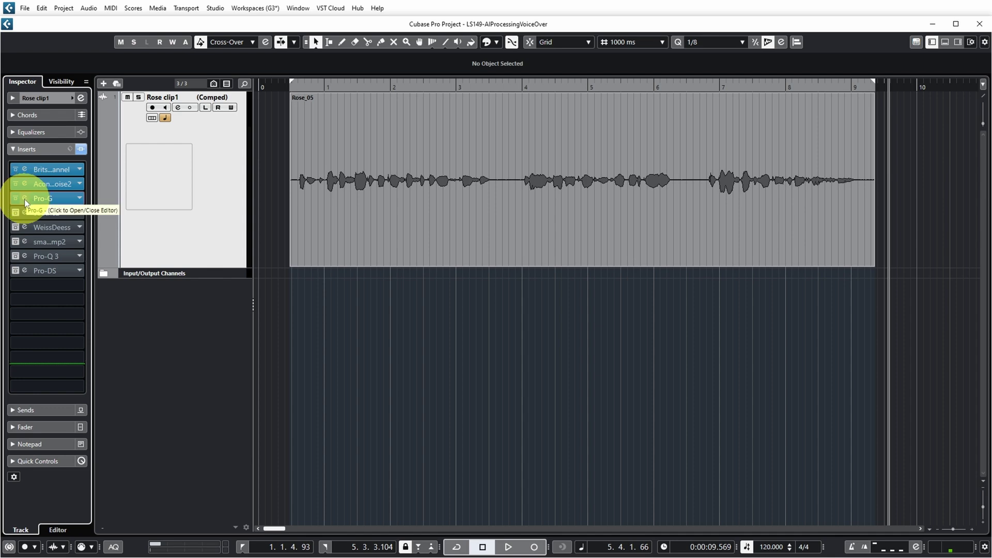
left_click(33, 198)
left_click_drag(616, 310, 620, 290)
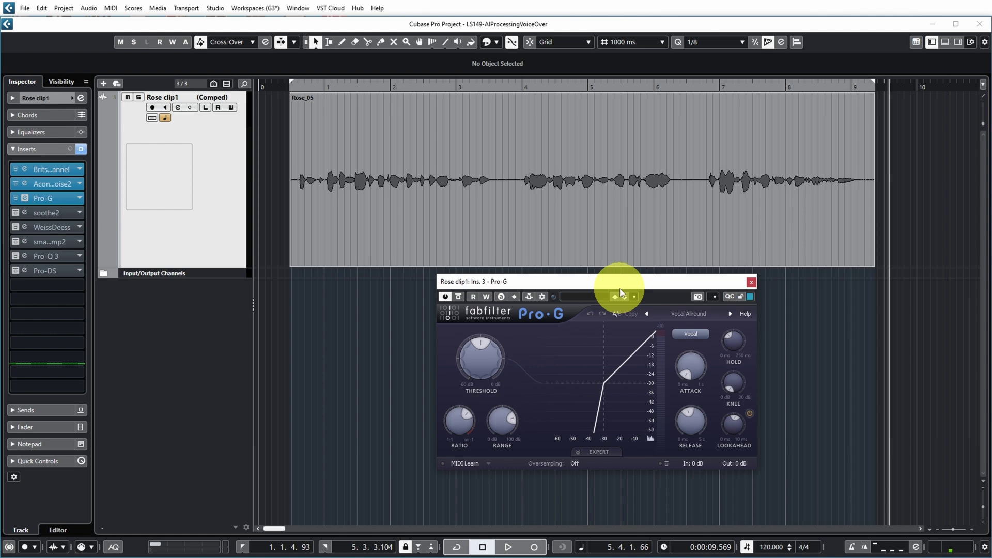
key("space")
key("space")
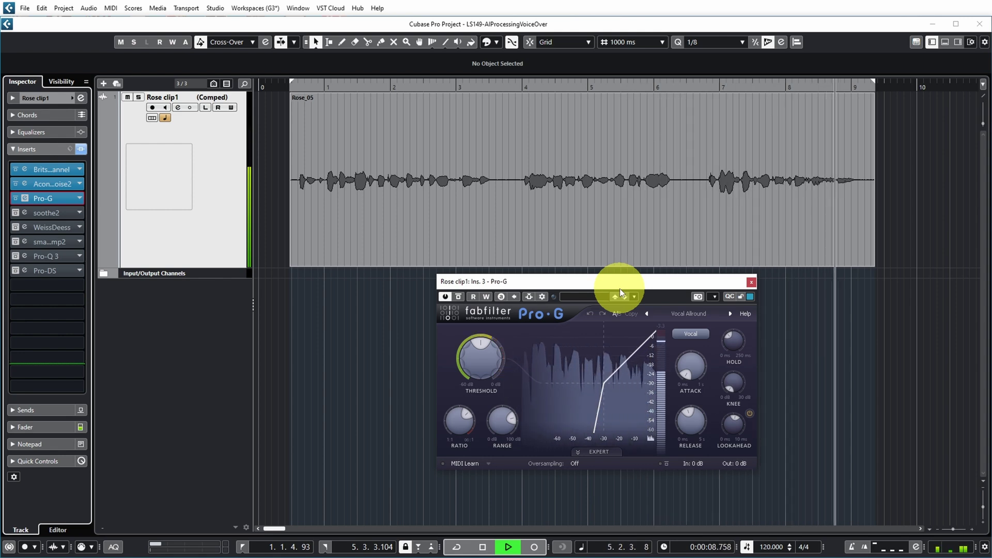
left_click(751, 282)
key("space")
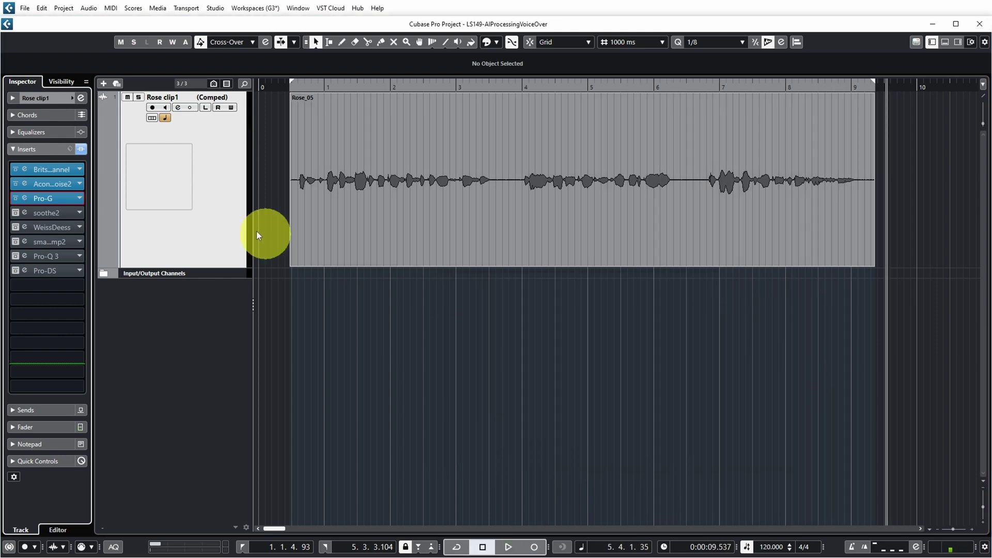
- Enable the soothe2 insert, view its Female vocals full range settings, and play the clip through it
left_click(24, 213)
left_click_drag(609, 187, 554, 224)
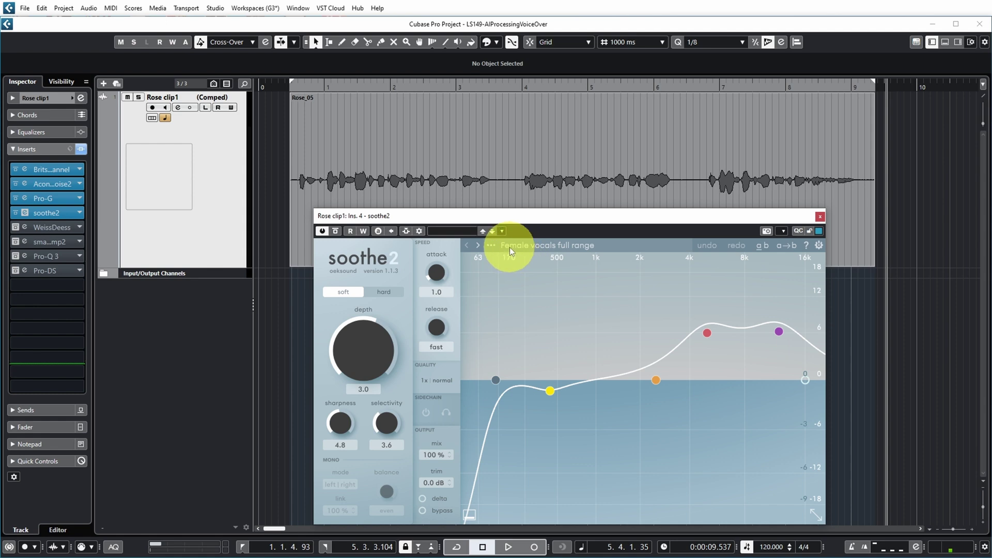
key("space")
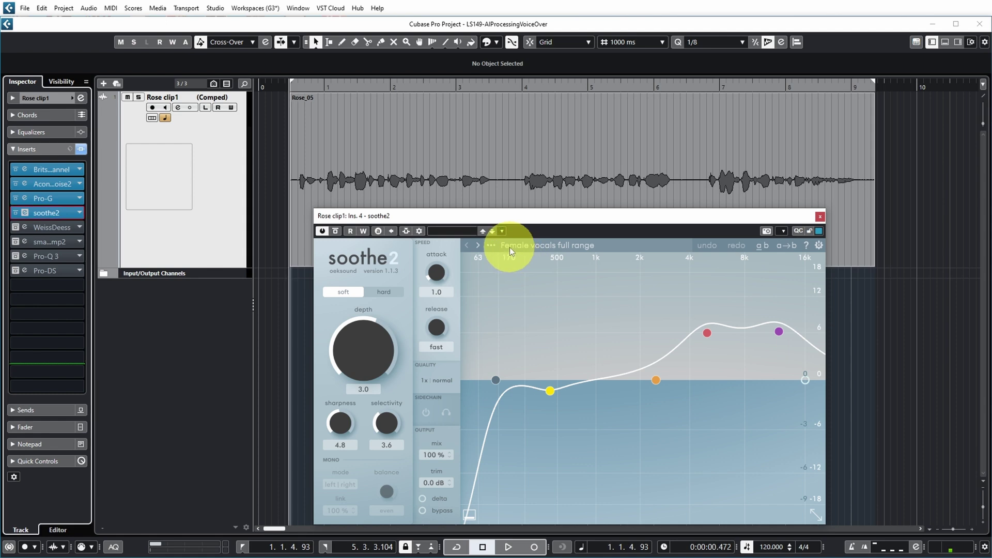
key("space")
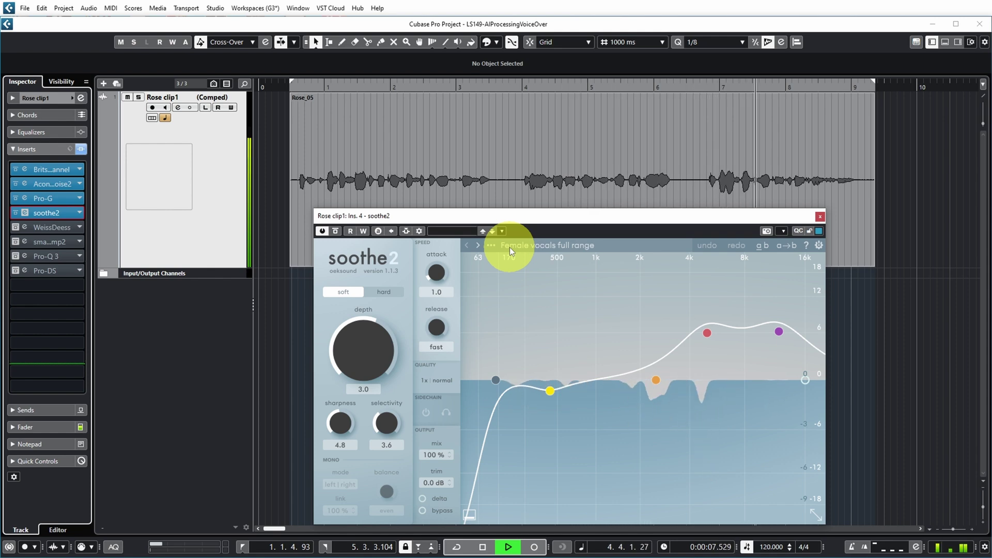
key("space")
key("Escape")
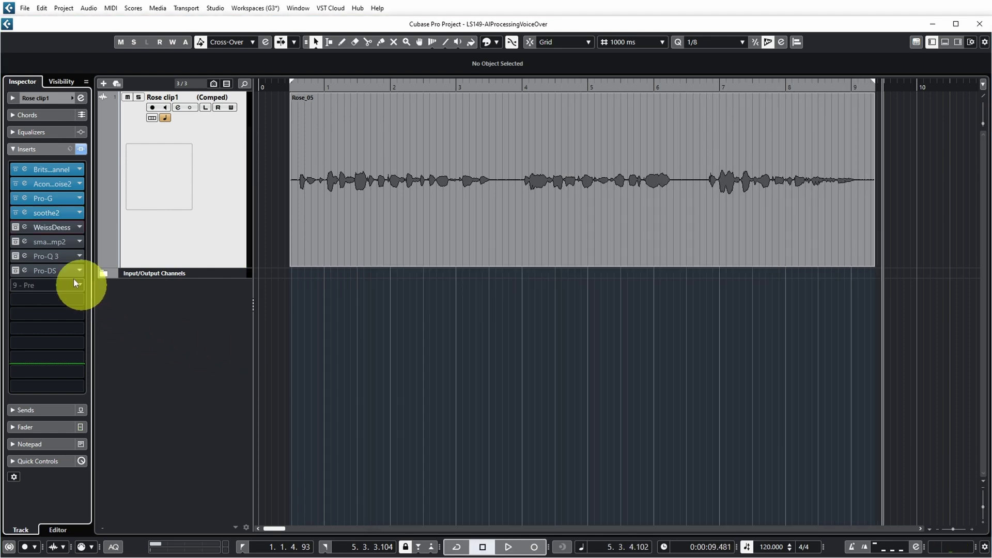
- Open the Weiss Deess insert, enable it, and play the clip through the de-esser
left_click(25, 228)
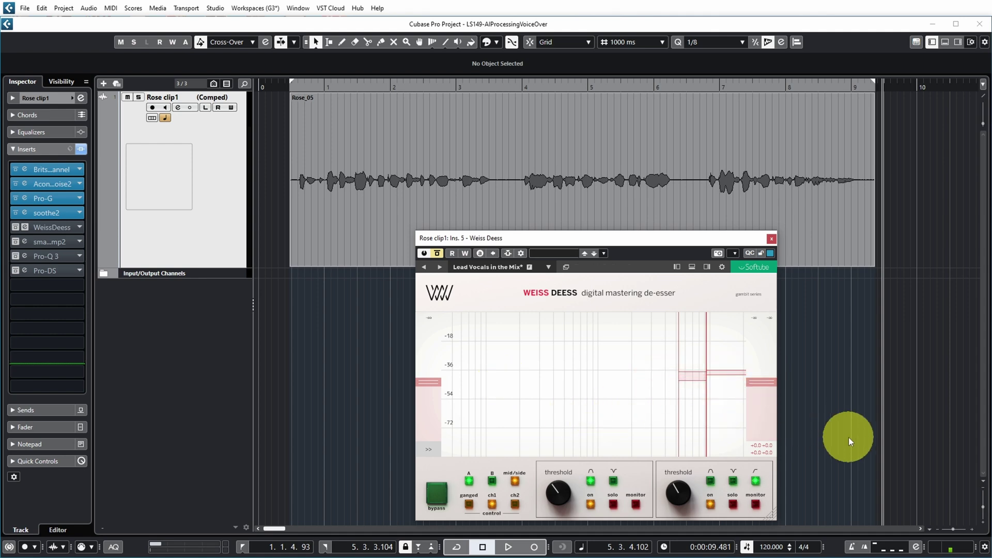
key("space")
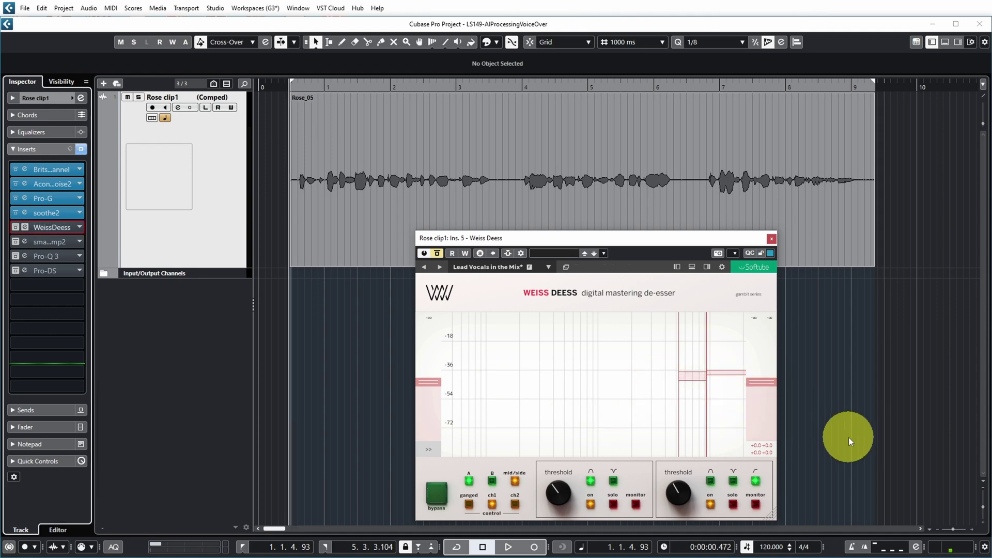
key("space")
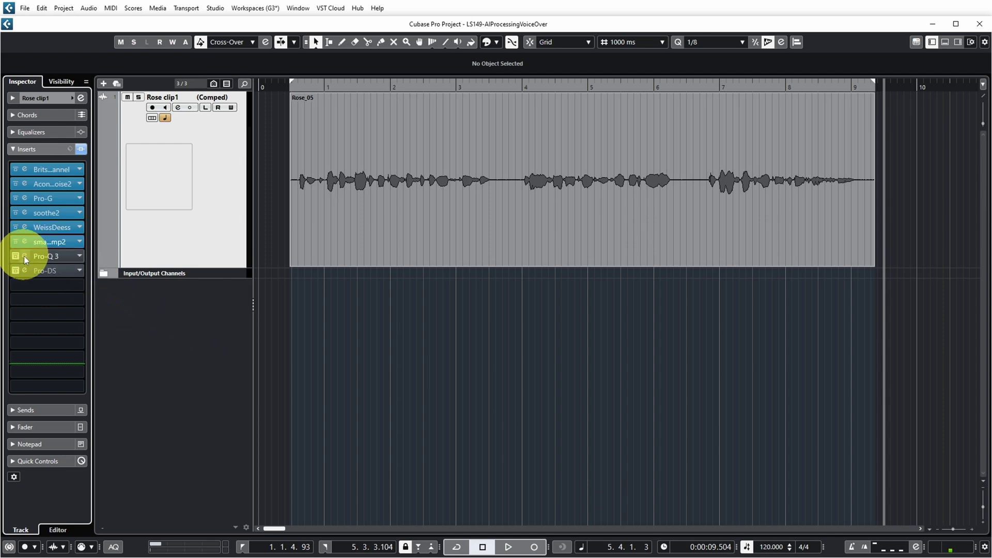
- Review the profile list and compression settings of the smart:comp 2 insert while playing the clip through it
left_click(29, 241)
left_click_drag(641, 113, 619, 187)
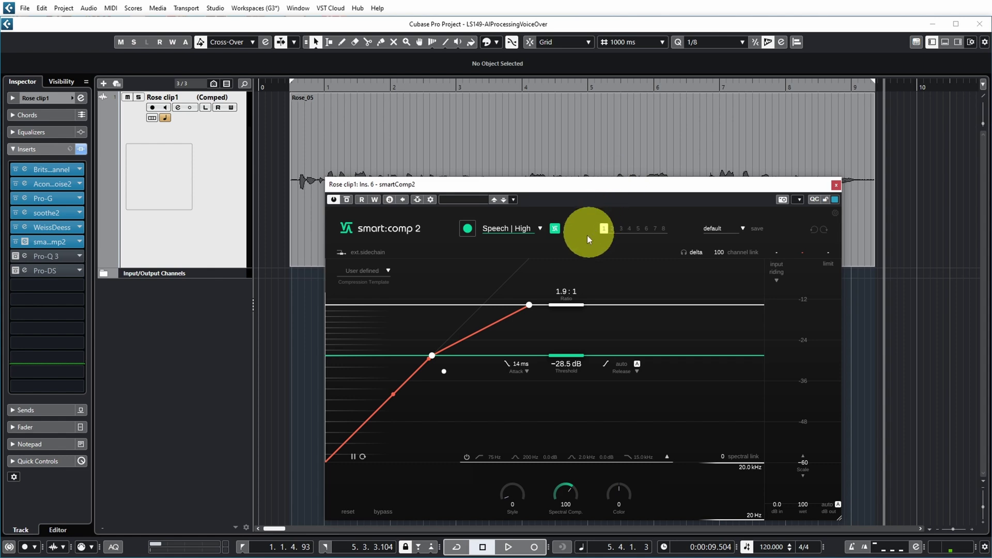
left_click(540, 230)
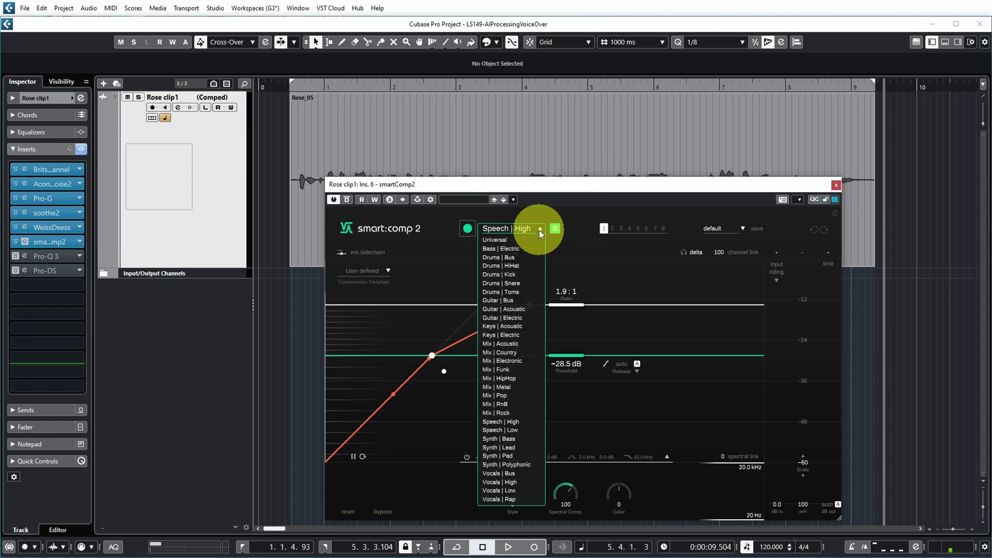
left_click(540, 230)
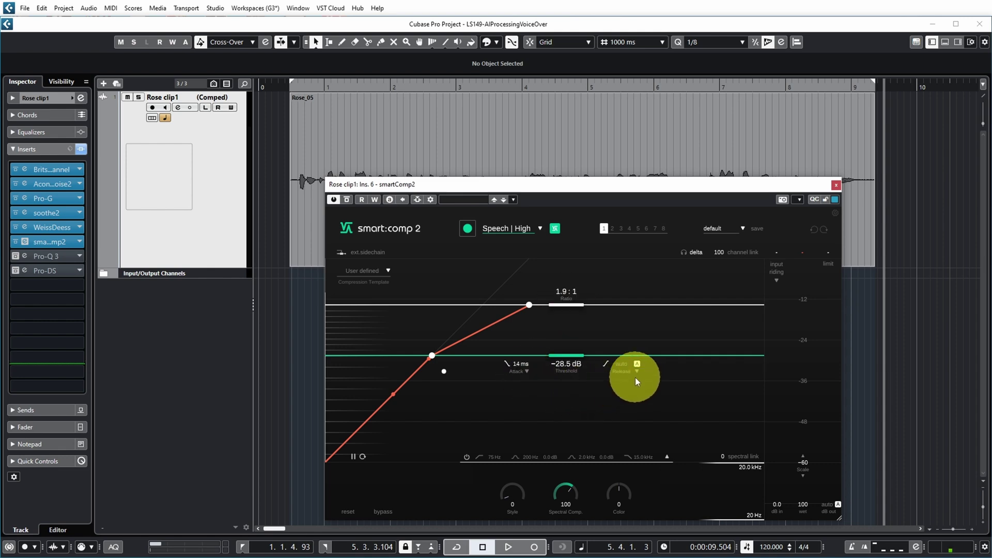
key("space")
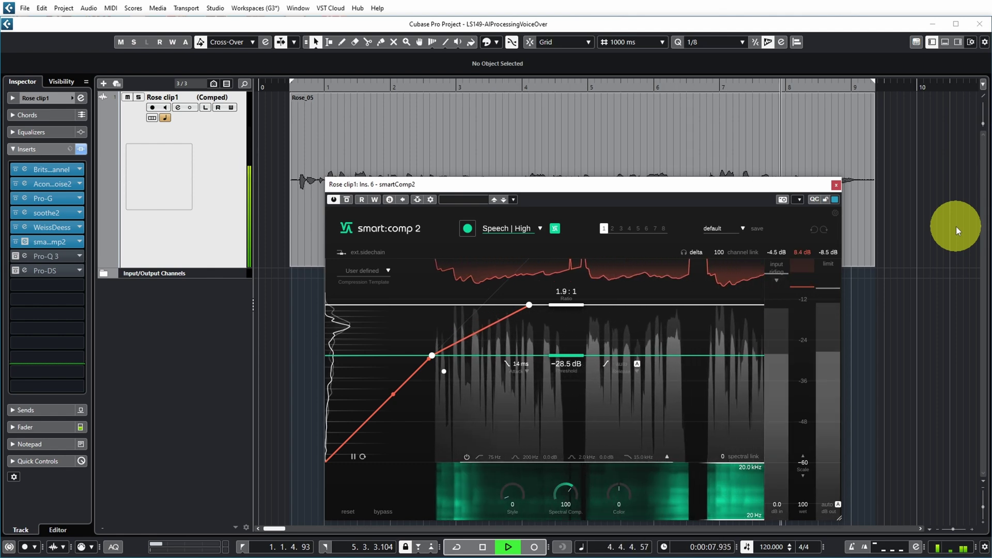
key("space")
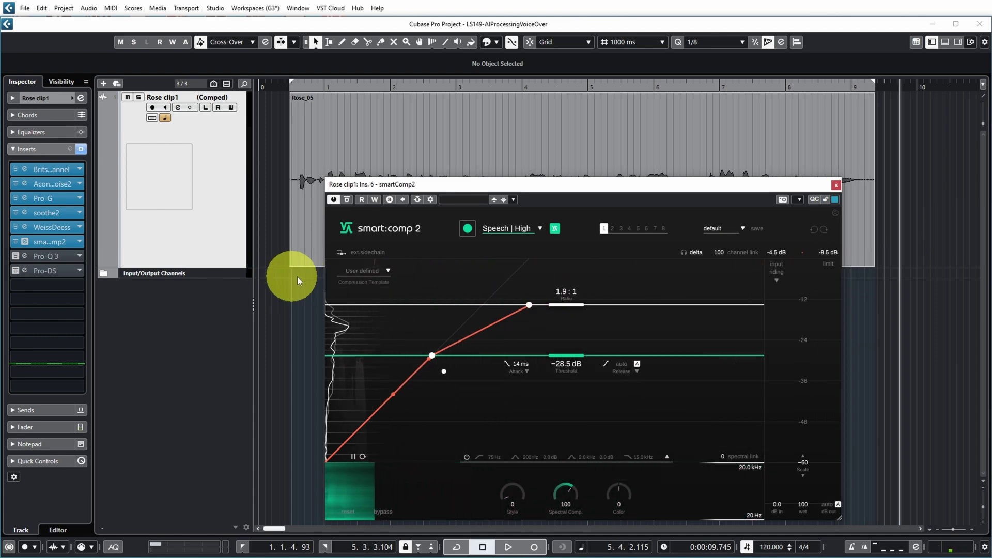
left_click(25, 242)
- Enable the Pro-Q 3 insert, inspect its low cut, high shelf and narrow notch bands, and play the clip through them
left_click(23, 256)
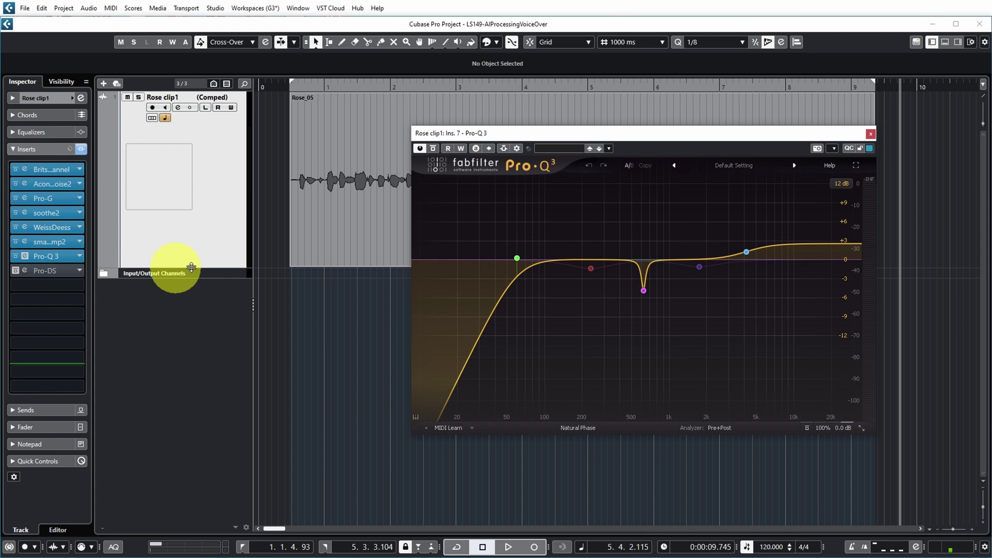
left_click_drag(711, 129, 632, 220)
mouse_move(432, 377)
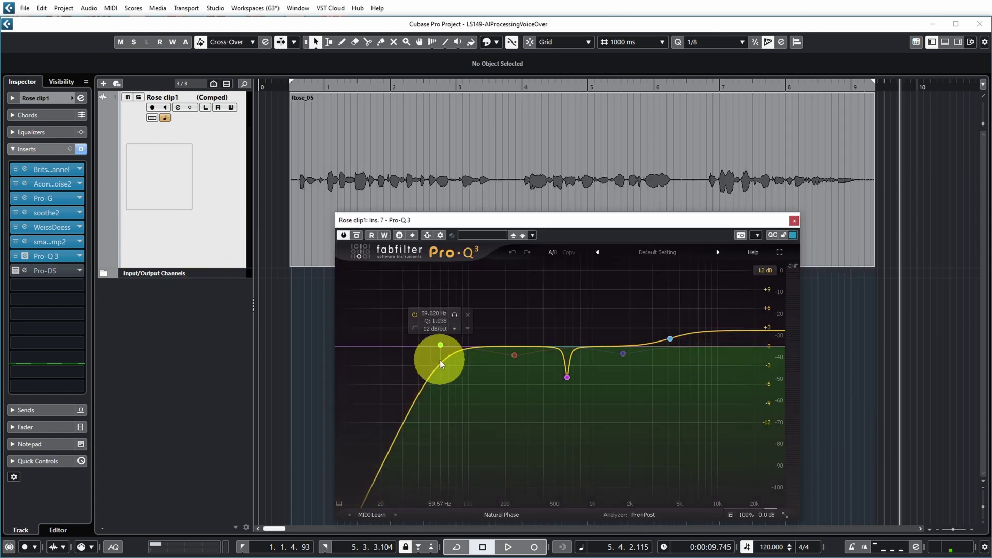
mouse_move(643, 355)
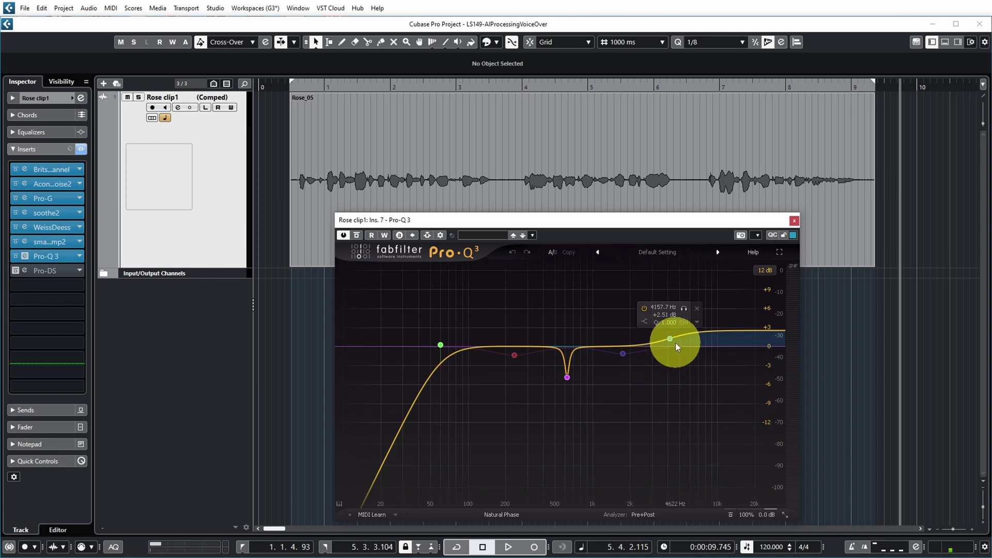
left_click(567, 378)
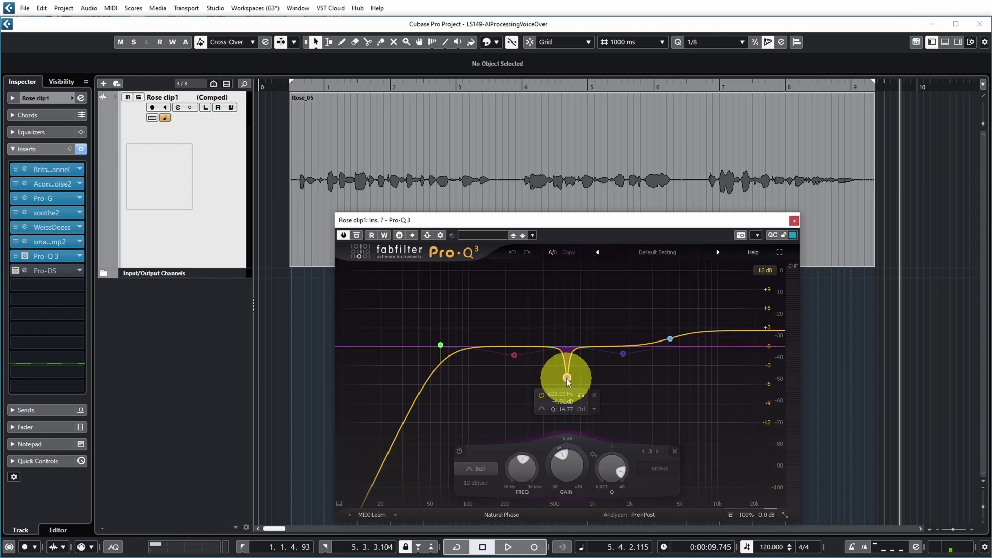
key("space")
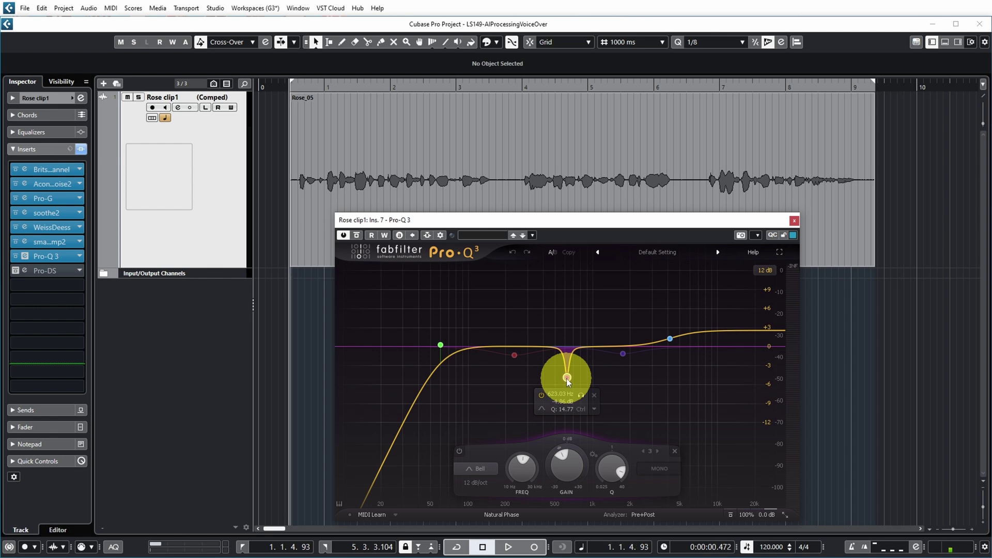
key("space")
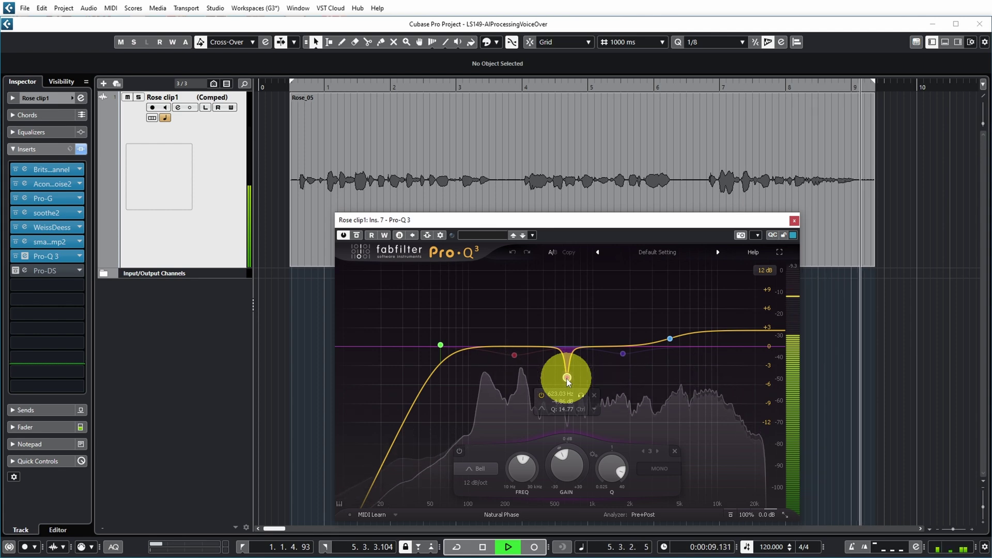
key("space")
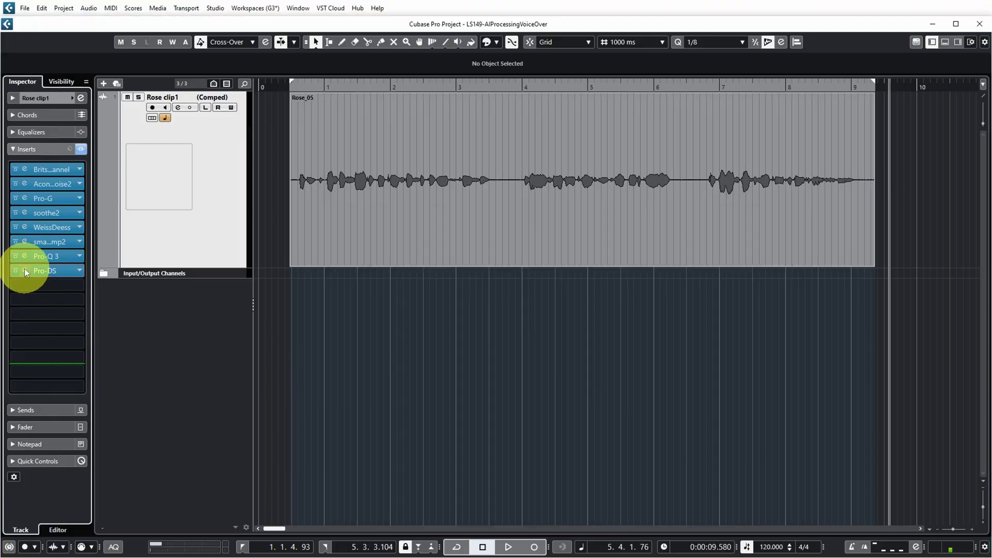
- Inspect the threshold of the Pro-DS insert and play the clip through the complete insert chain
left_click(46, 270)
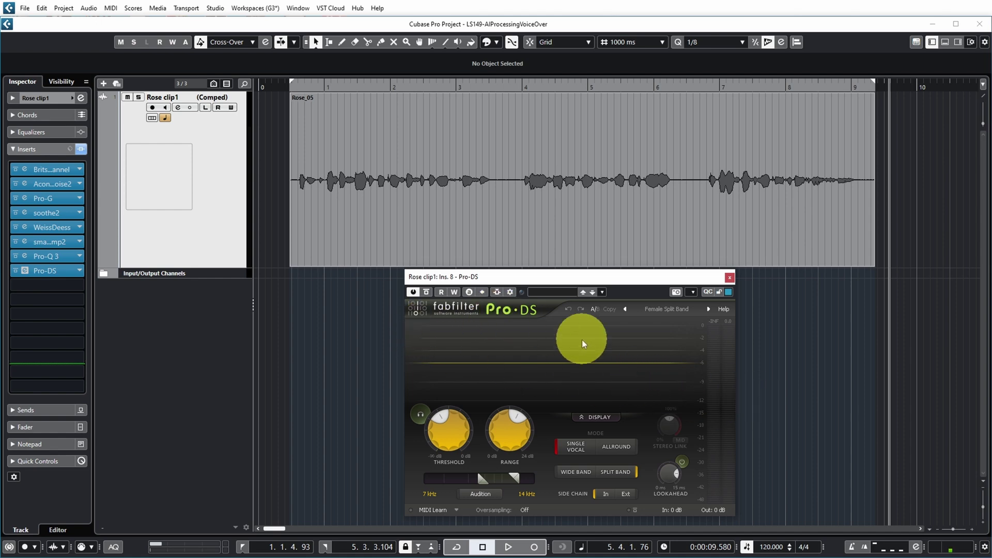
mouse_move(468, 419)
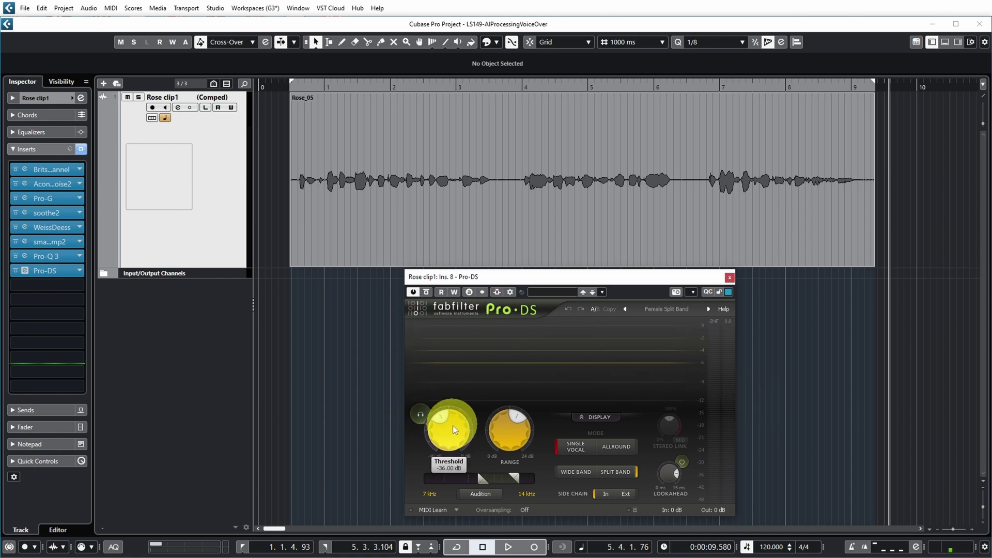
key("space")
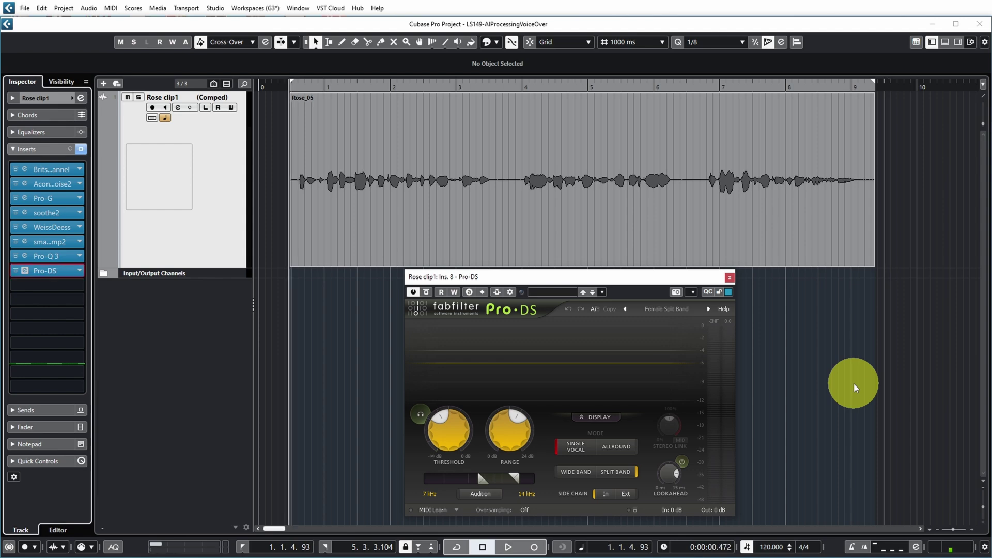
key("space")
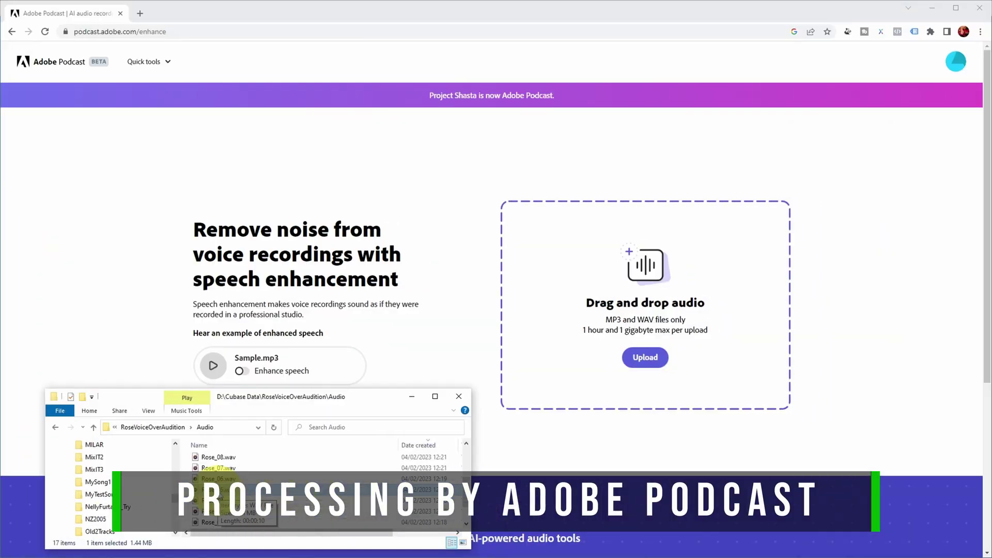
- Switch to Adobe Podcast in the browser, upload Rose_05.wav for speech enhancement, and download the enhanced file
left_click_drag(222, 478, 653, 311)
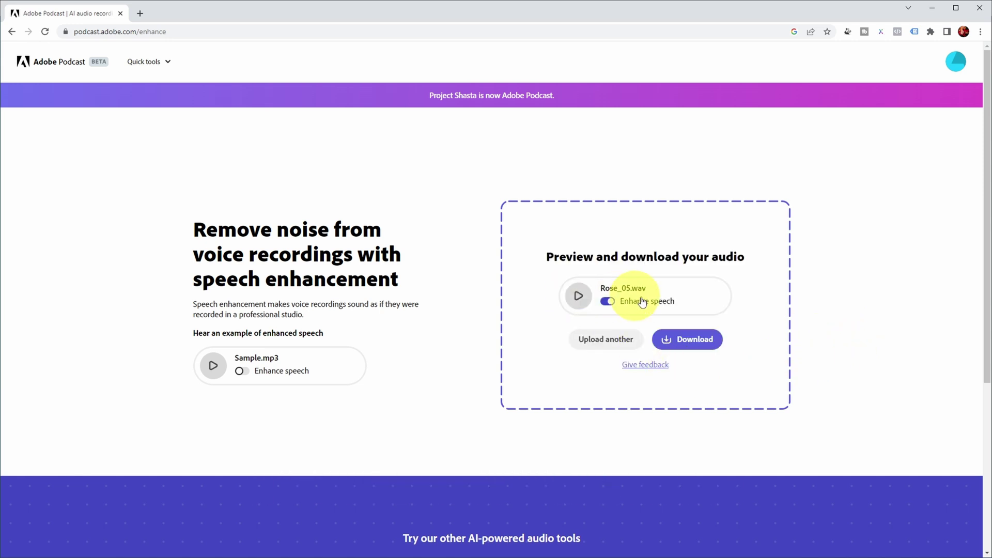
left_click(688, 342)
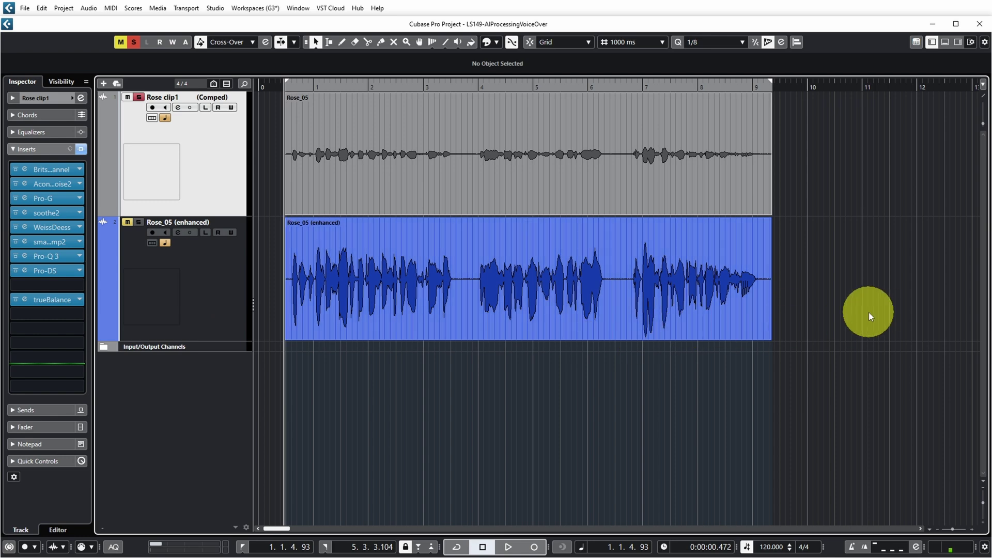
- Return to Cubase, play the soloed Rose clip1 track, and solo and play the Rose_05 (enhanced) track
key("space")
left_click(138, 222)
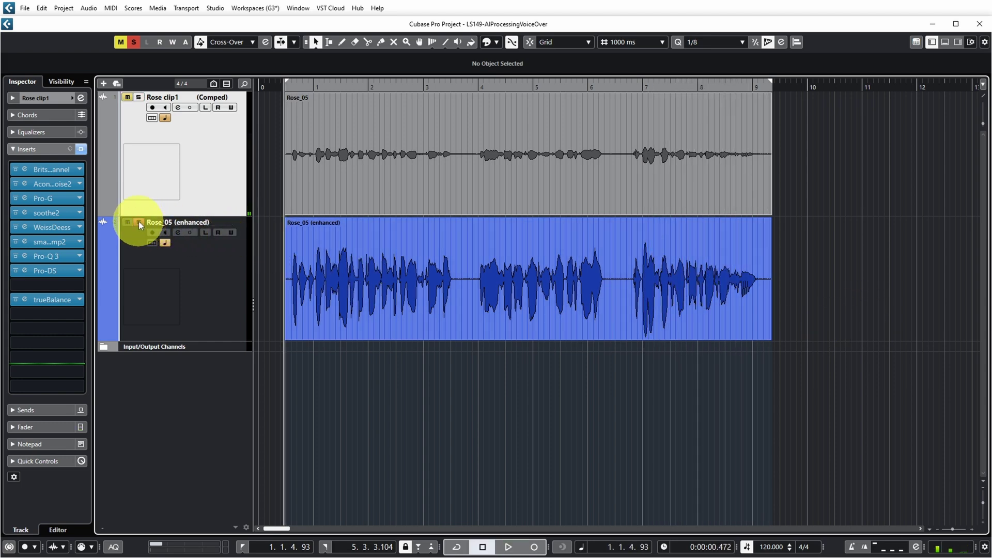
key("space")
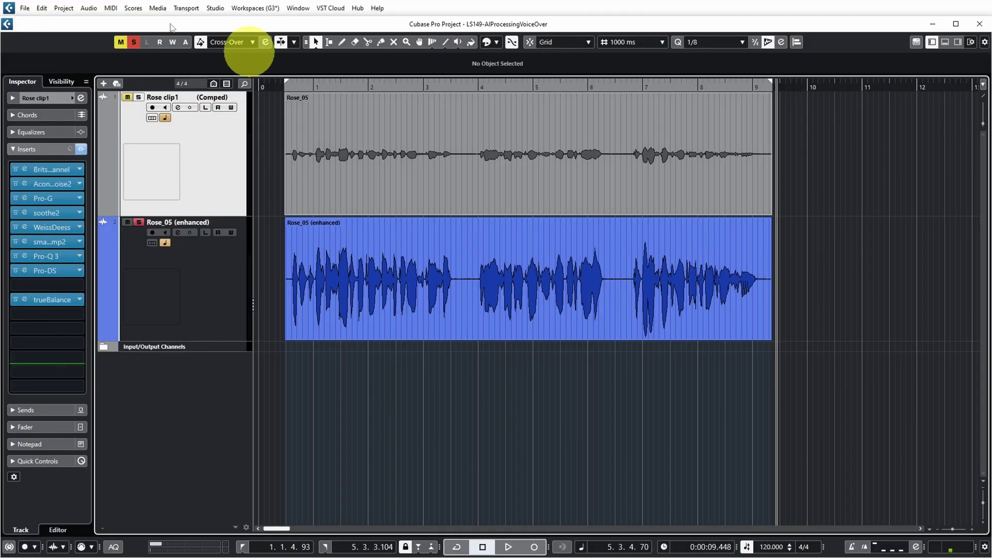
- Compare both versions by starting playback with Rose clip1 soloed and alternating the solo between it and Rose_05 (enhanced)
left_click(139, 98)
key("space")
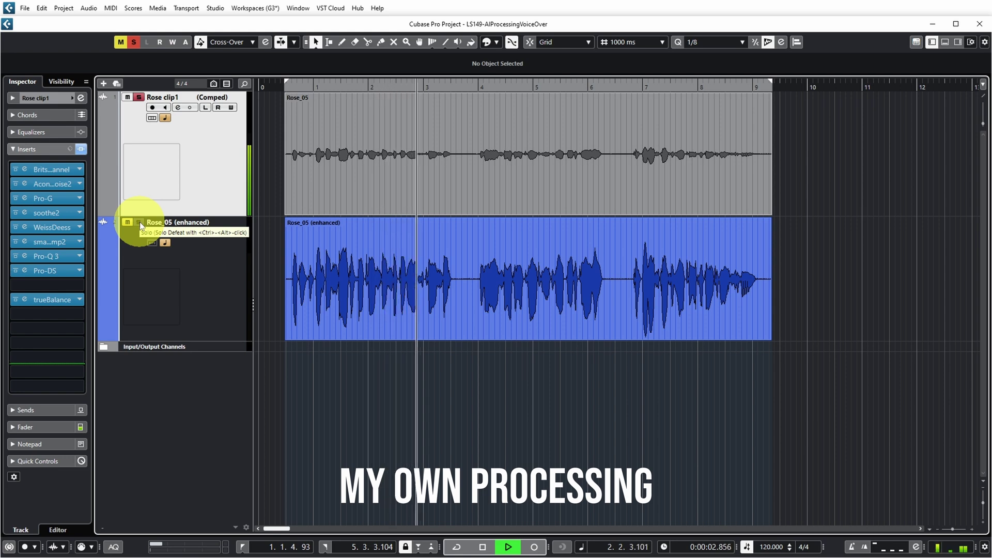
left_click(140, 223)
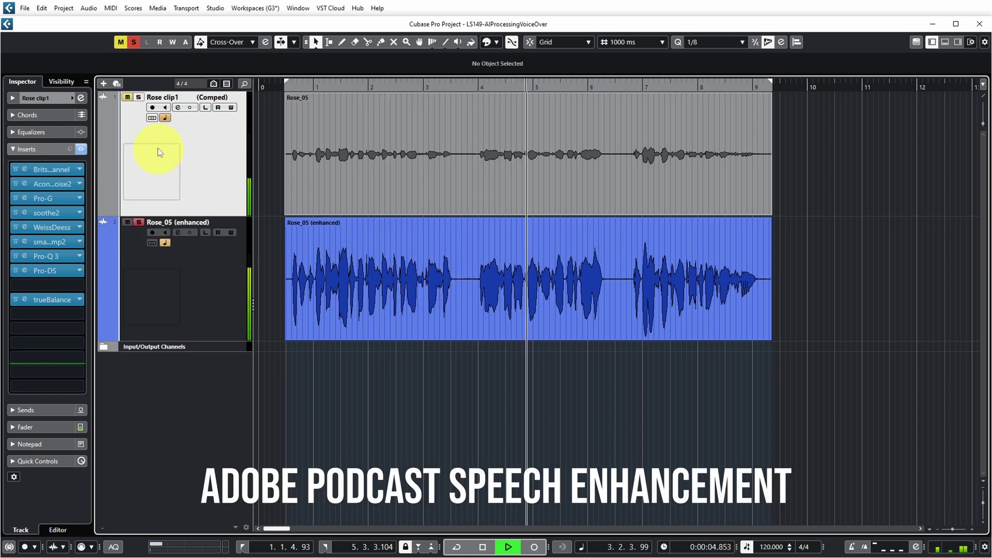
left_click(140, 98)
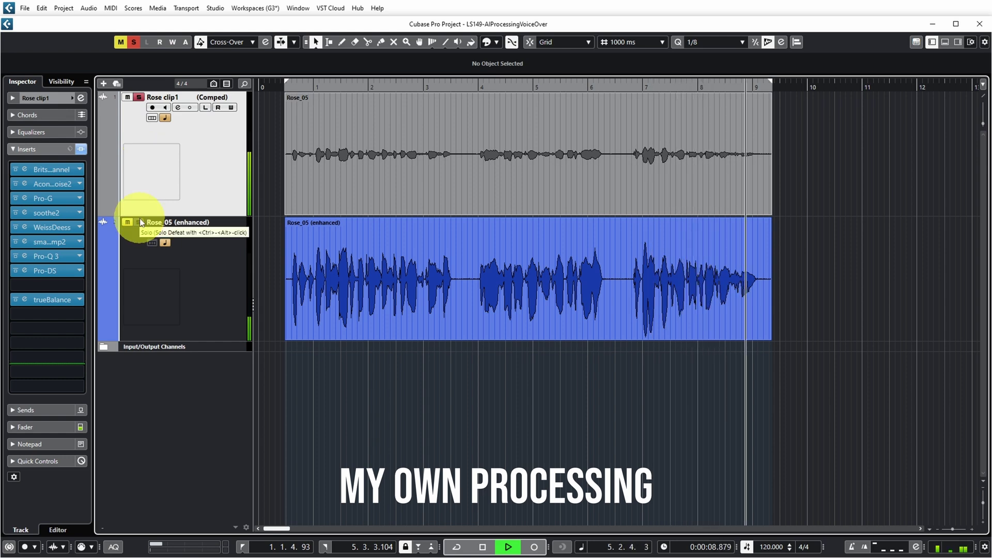
- Stop playback and open the trueBalance analyzers of the Rose clip1 and Rose_05 (enhanced) tracks to compare their spectra
key("space")
left_click(25, 299)
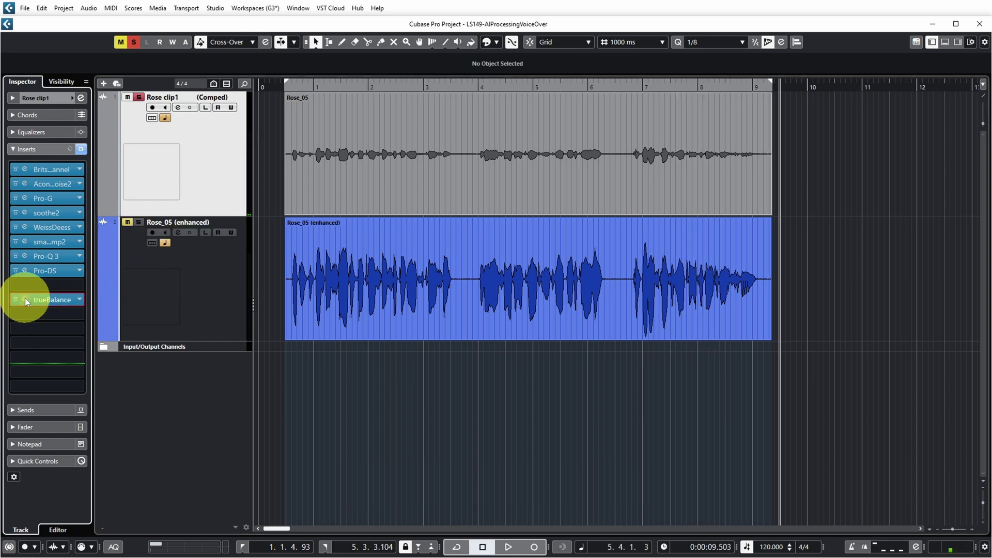
left_click(153, 274)
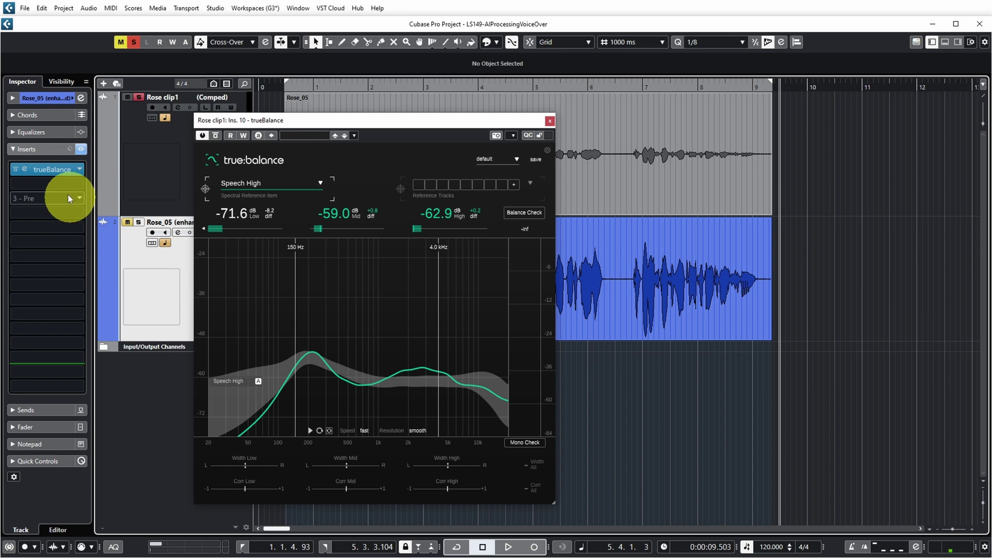
left_click(23, 170)
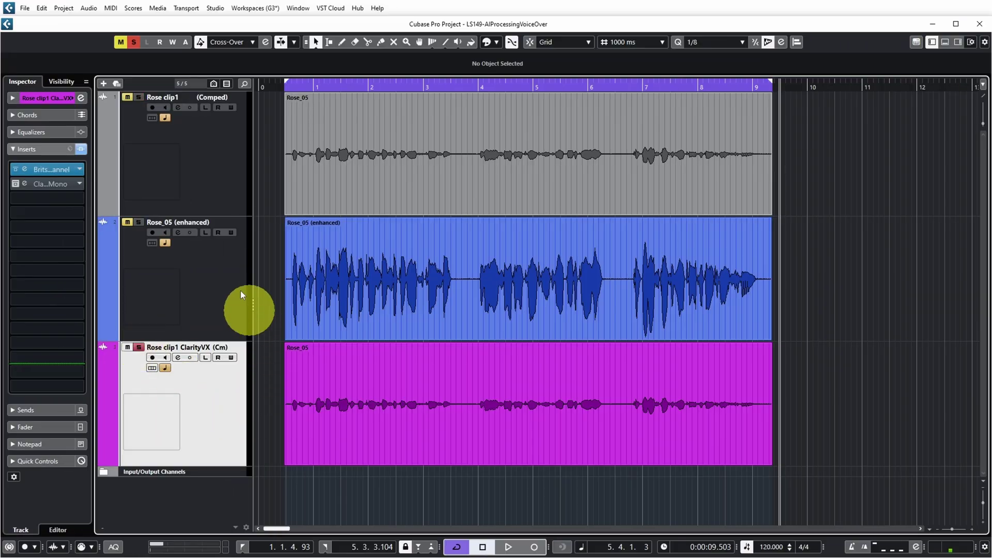
- Inspect the Britson Channel insert on the Rose clip1 ClarityVX track and close its window
left_click(210, 169)
left_click(283, 433)
left_click(229, 414)
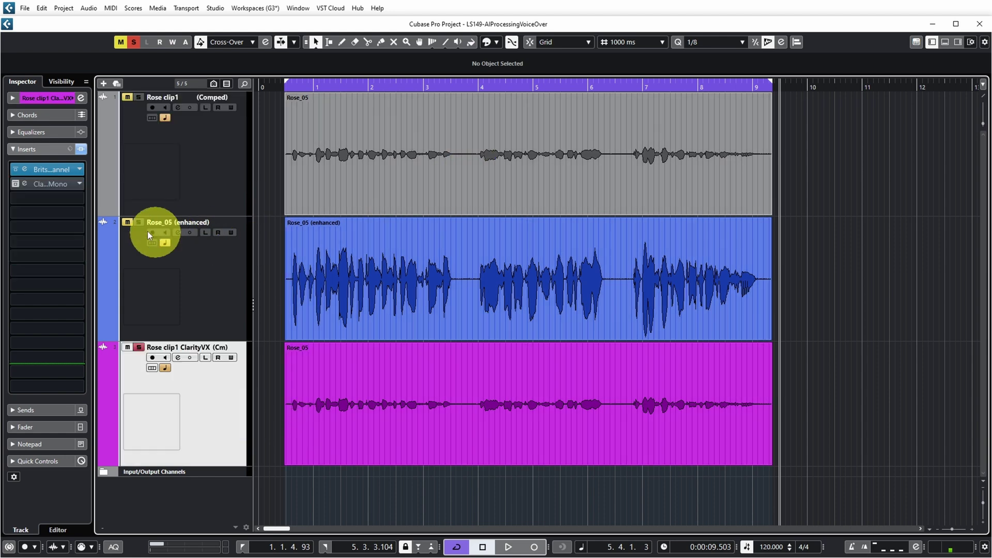
left_click(25, 169)
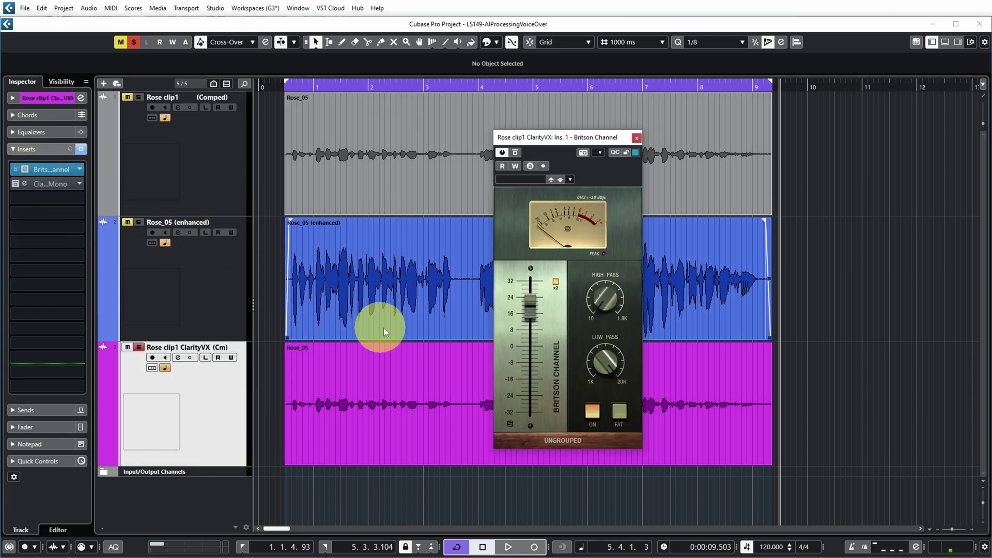
left_click(637, 138)
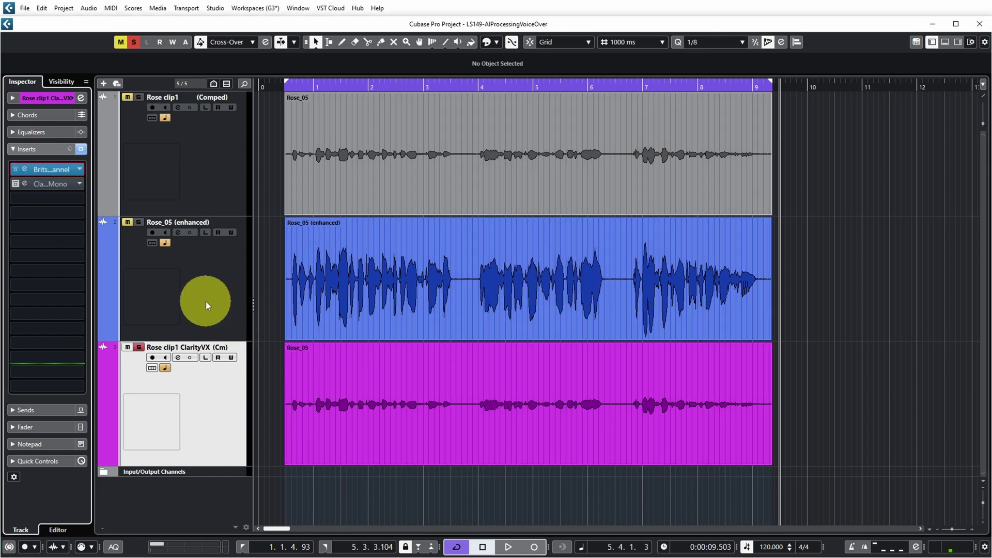
- Increase the noise reduction in the ClarityVX track's active Clarity Vx Mono insert during playback, and toggle its bypass to compare
left_click(24, 183)
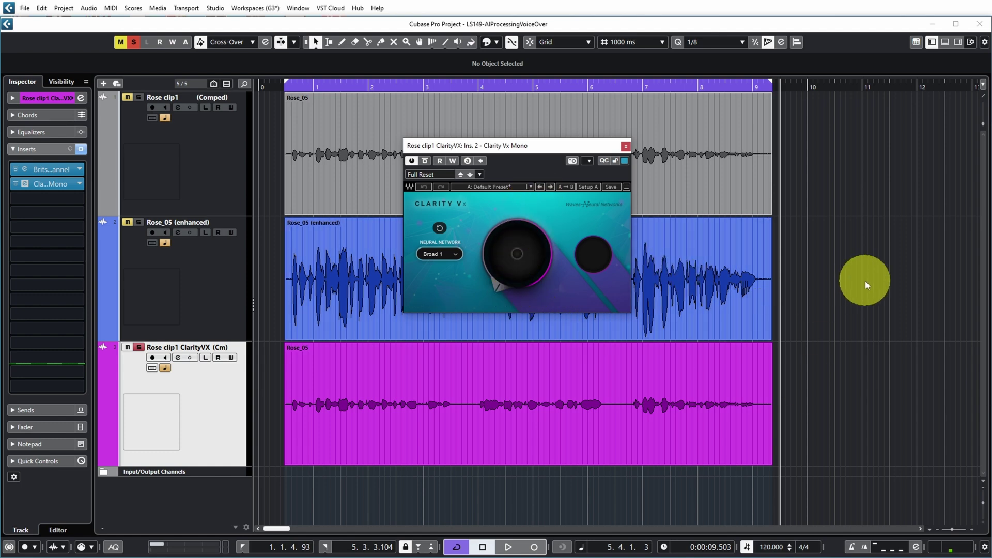
key("space")
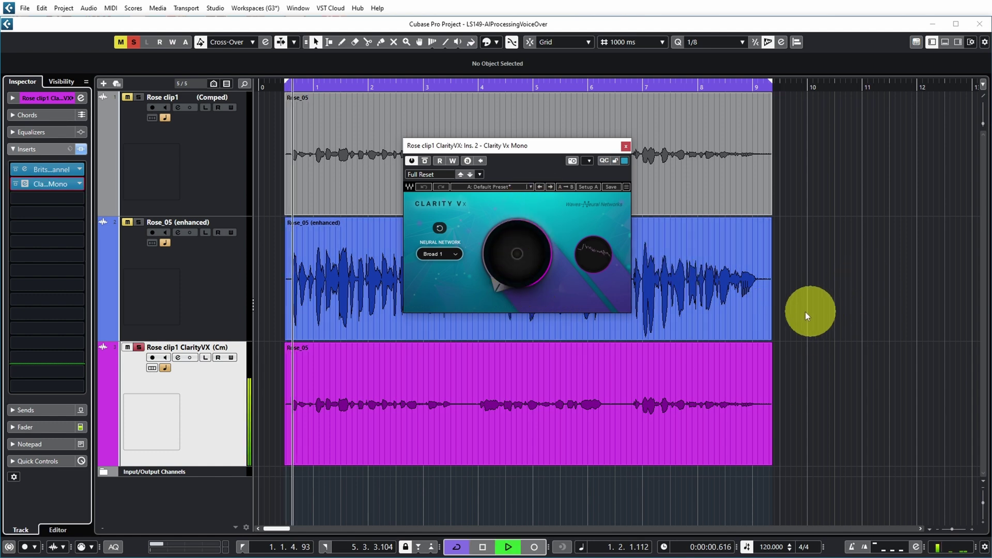
mouse_move(514, 281)
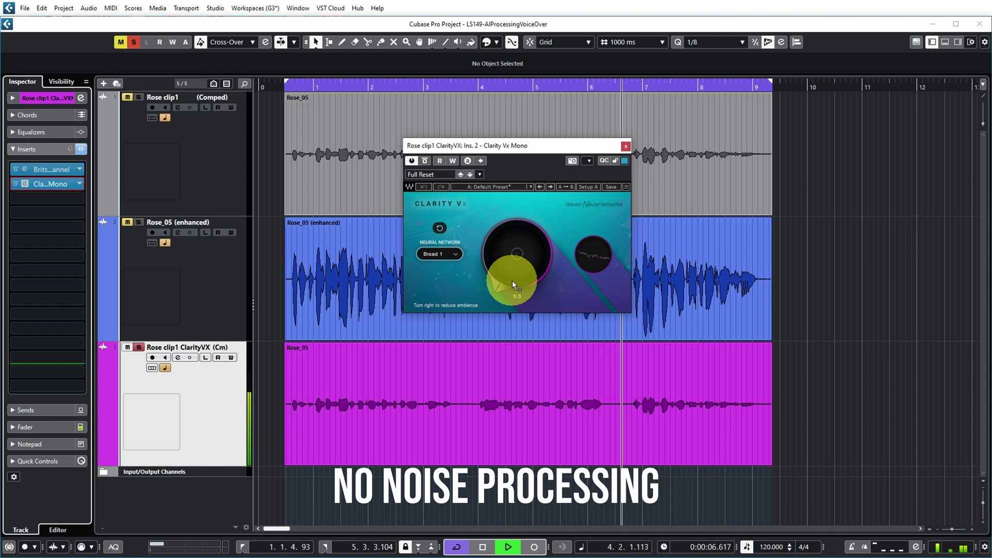
left_click_drag(508, 280, 627, 48)
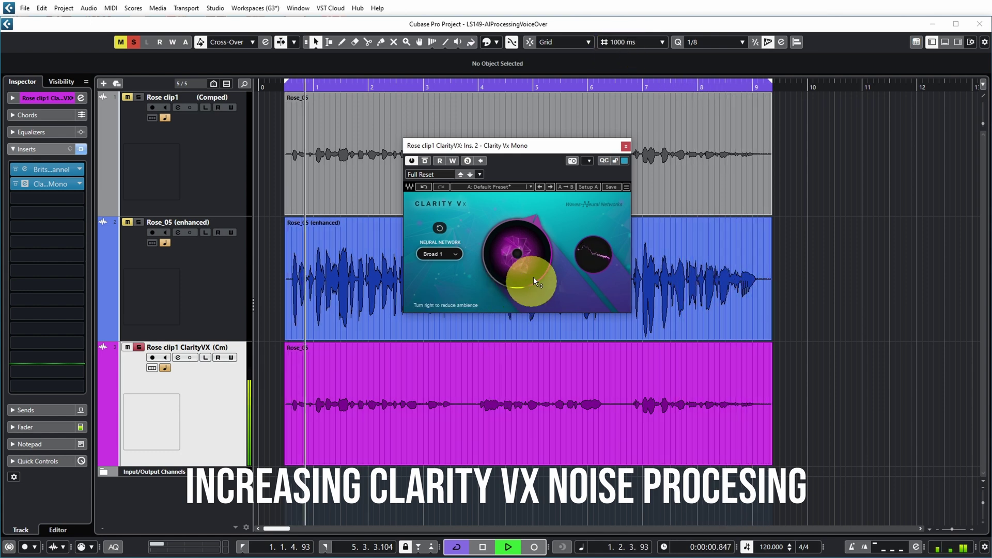
left_click(425, 161)
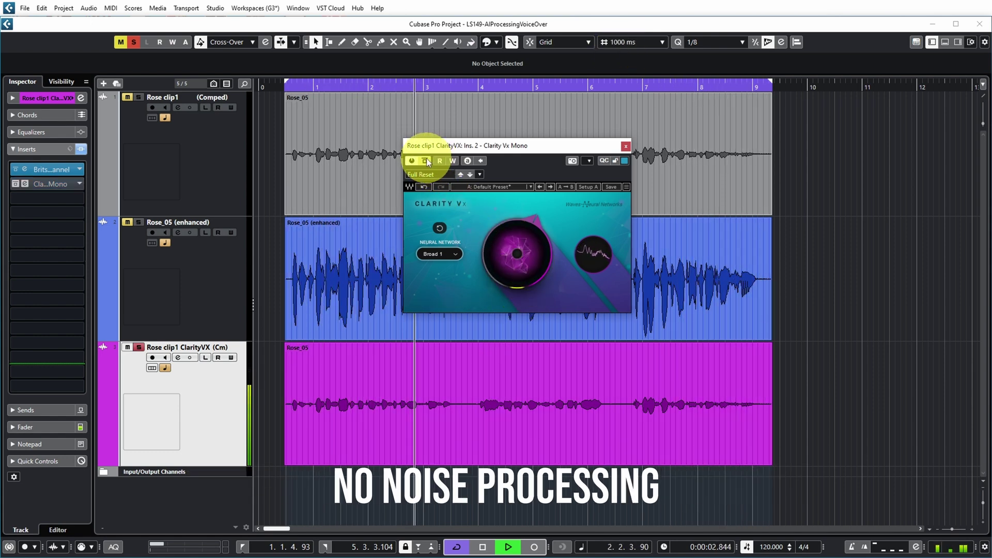
left_click(425, 161)
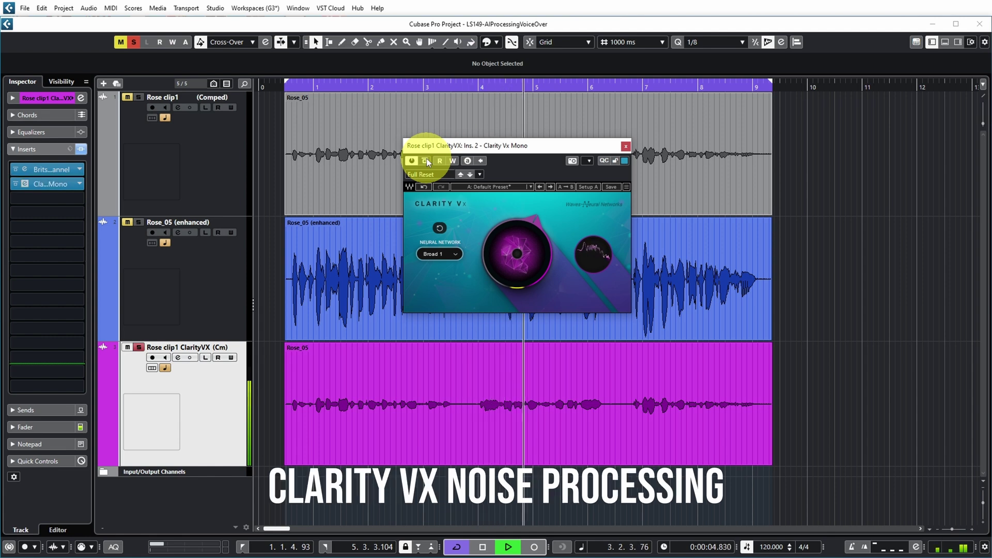